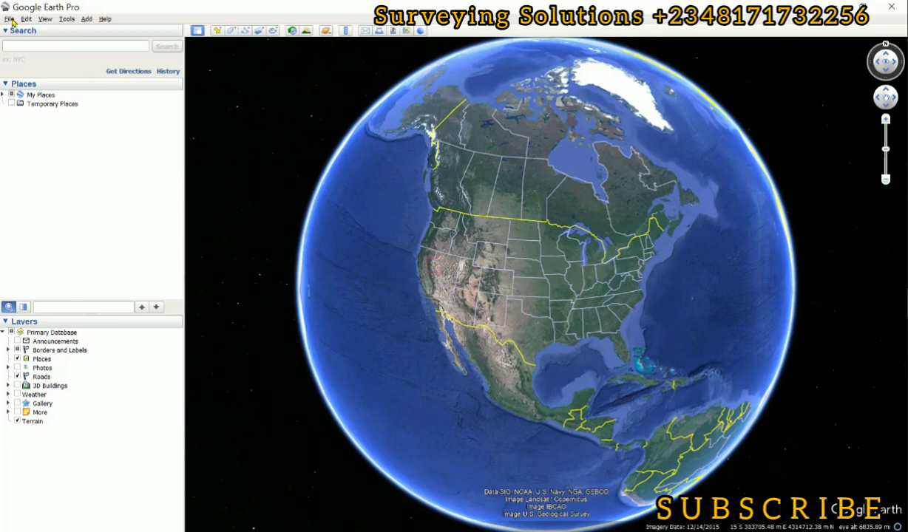
# Open the Sketch.kmz parcel file in Google Earth Pro.
pyautogui.click(10, 19)
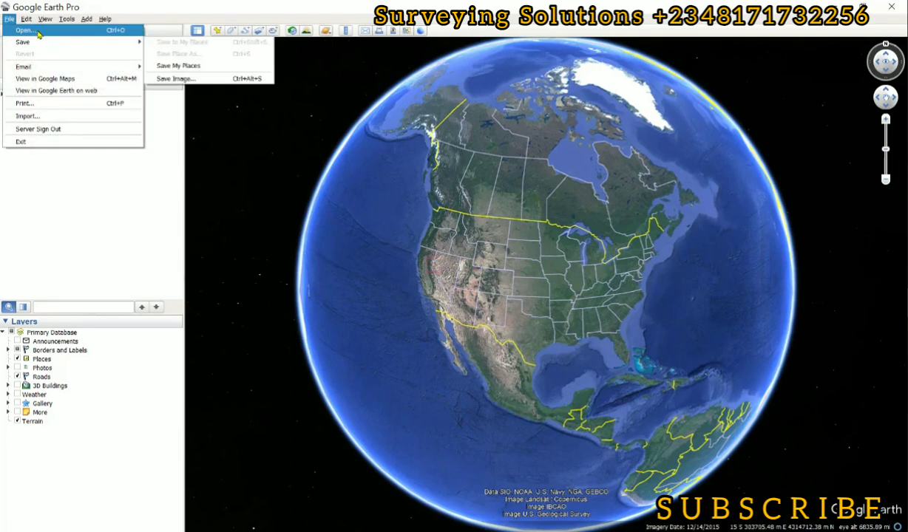
pyautogui.click(38, 33)
pyautogui.click(144, 109)
pyautogui.click(368, 290)
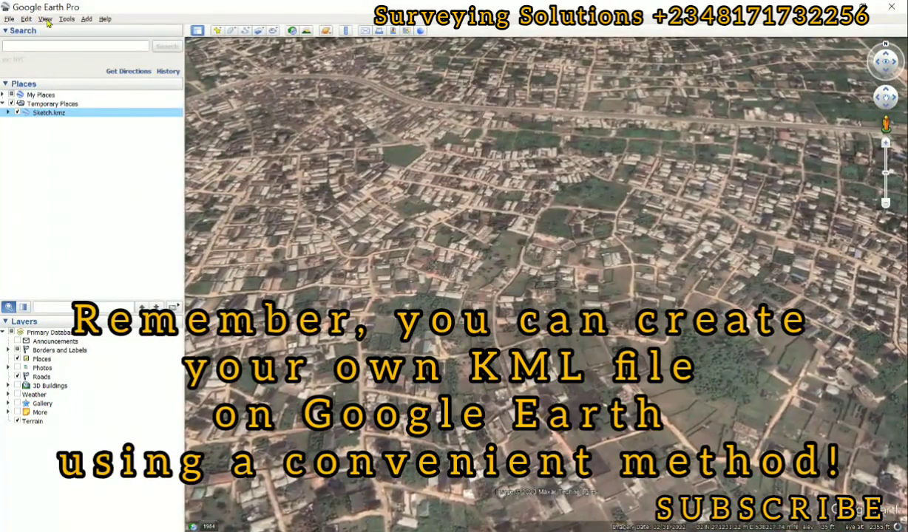
# Reset the view's tilt and compass to a flat, north-up look.
pyautogui.click(45, 19)
pyautogui.moveTo(103, 201)
pyautogui.click(224, 225)
# Give the Sketch.kmz lines red colour and width 3, then zoom onto the parcel polygon.
pyautogui.rightClick(44, 112)
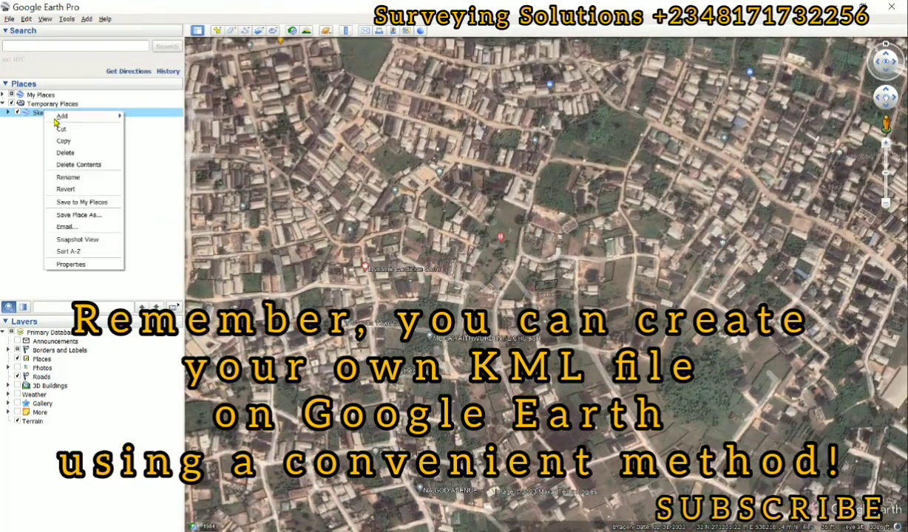
pyautogui.click(71, 264)
pyautogui.click(131, 249)
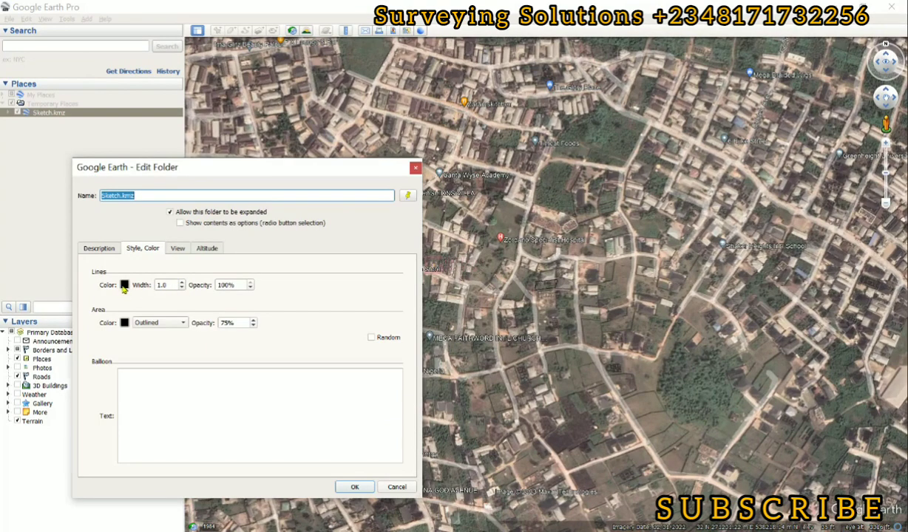
pyautogui.click(124, 285)
pyautogui.click(143, 284)
pyautogui.click(310, 437)
pyautogui.doubleClick(162, 285)
pyautogui.write('3')
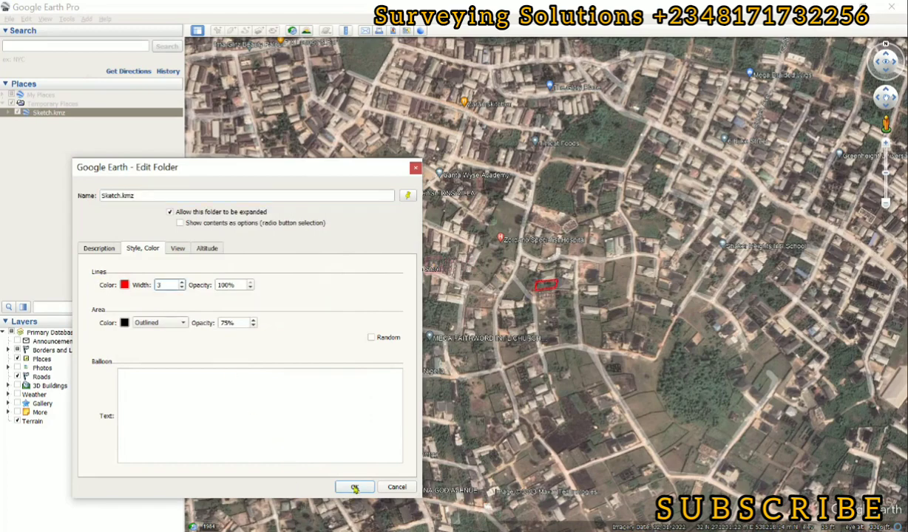
pyautogui.click(349, 486)
pyautogui.scroll(2, 569, 288)
pyautogui.scroll(2, 570, 288)
pyautogui.scroll(2, 525, 276)
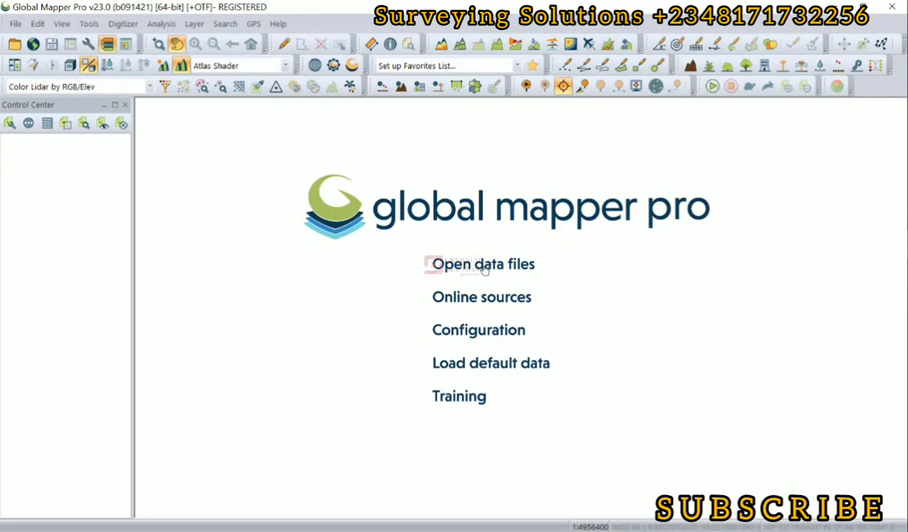
# Load the Sketch KMZ file through Open data files and zoom to its parcel polygon.
pyautogui.click(483, 266)
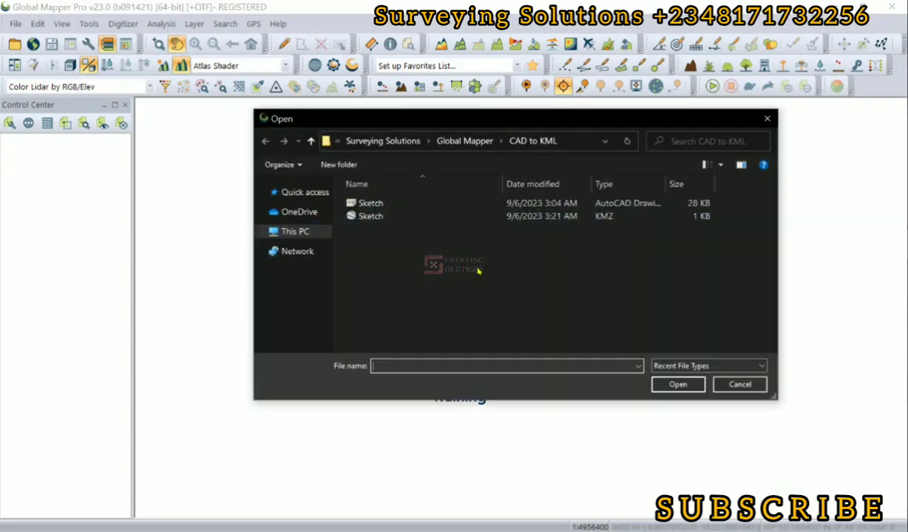
pyautogui.click(377, 217)
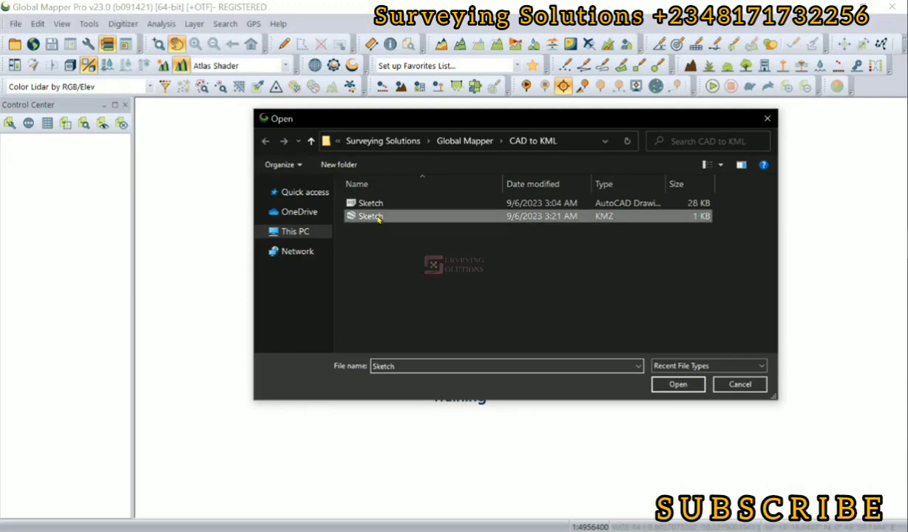
pyautogui.click(673, 385)
pyautogui.scroll(-2, 480, 253)
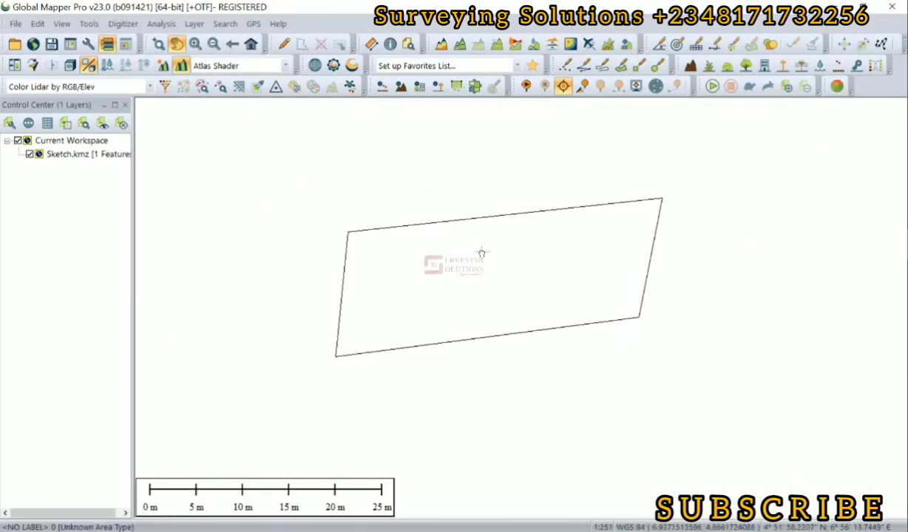
pyautogui.scroll(2, 481, 254)
pyautogui.scroll(-1, 481, 254)
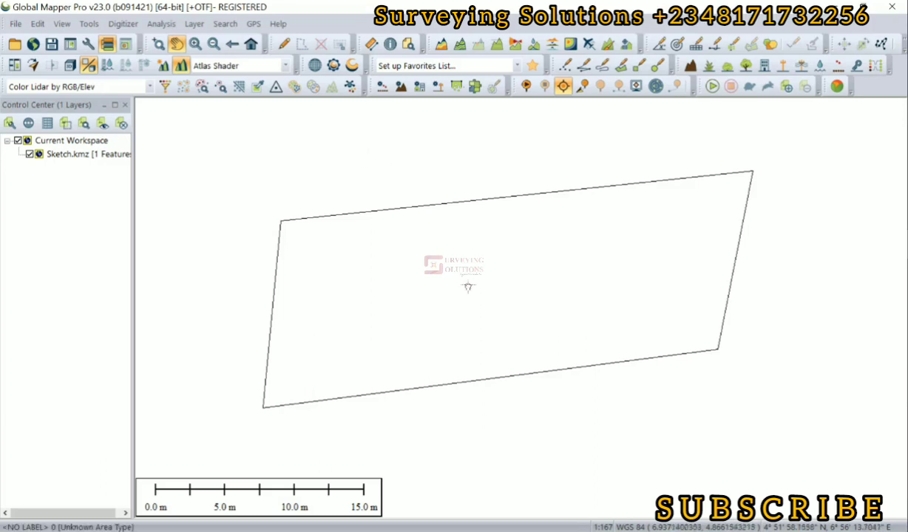
# Export the Sketch.kmz layer to a new file and choose DXF as the export format.
pyautogui.rightClick(65, 153)
pyautogui.moveTo(255, 496)
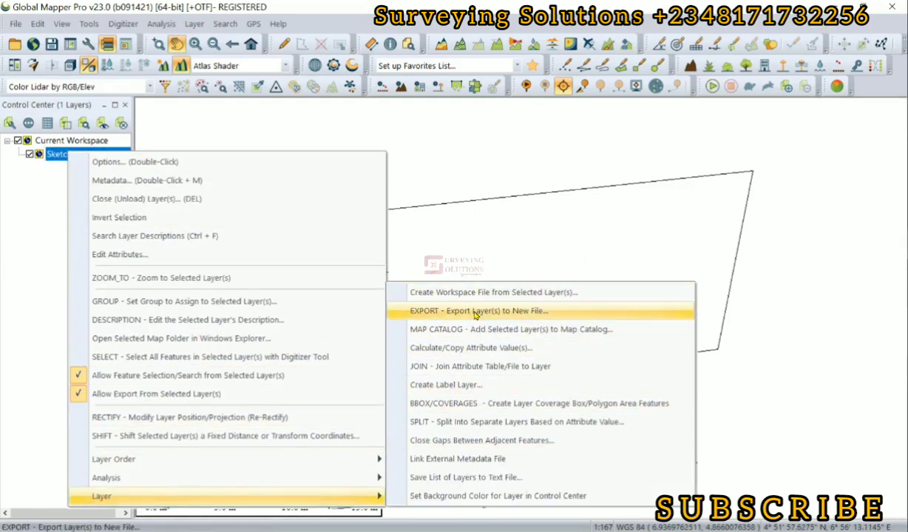
pyautogui.click(44, 198)
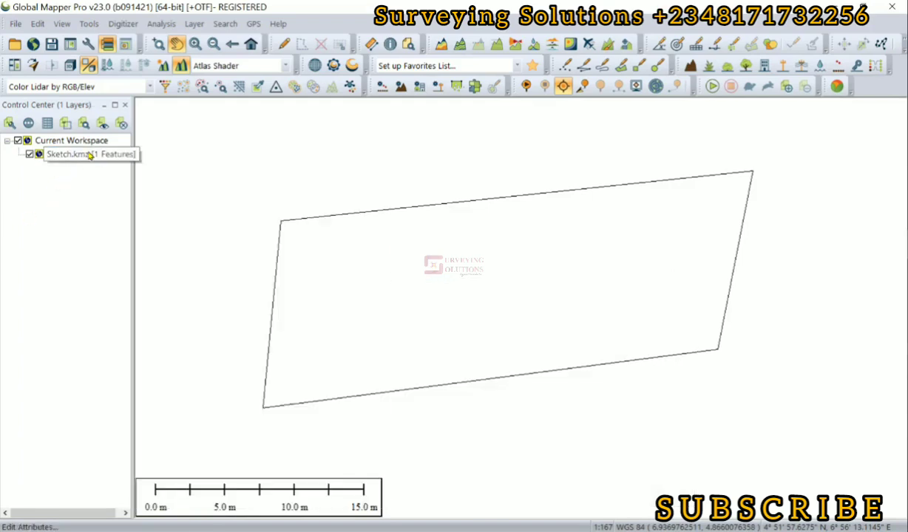
pyautogui.rightClick(88, 154)
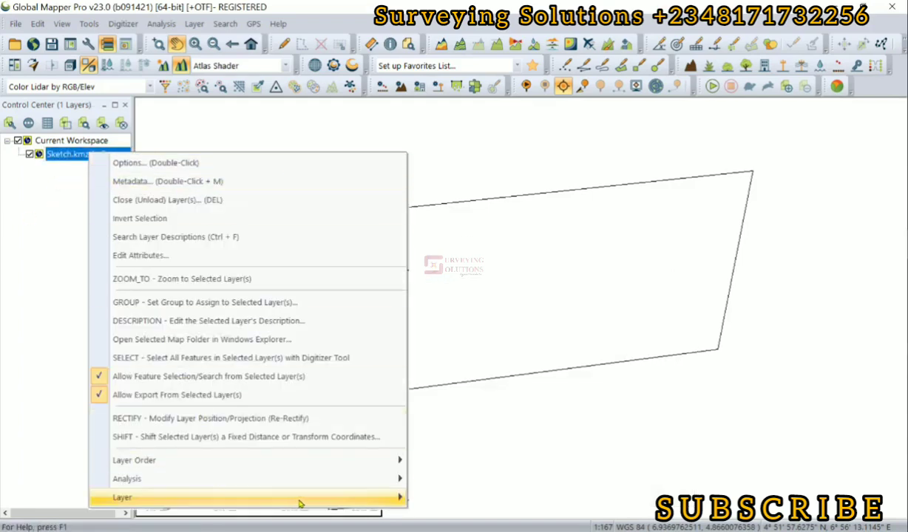
pyautogui.moveTo(300, 504)
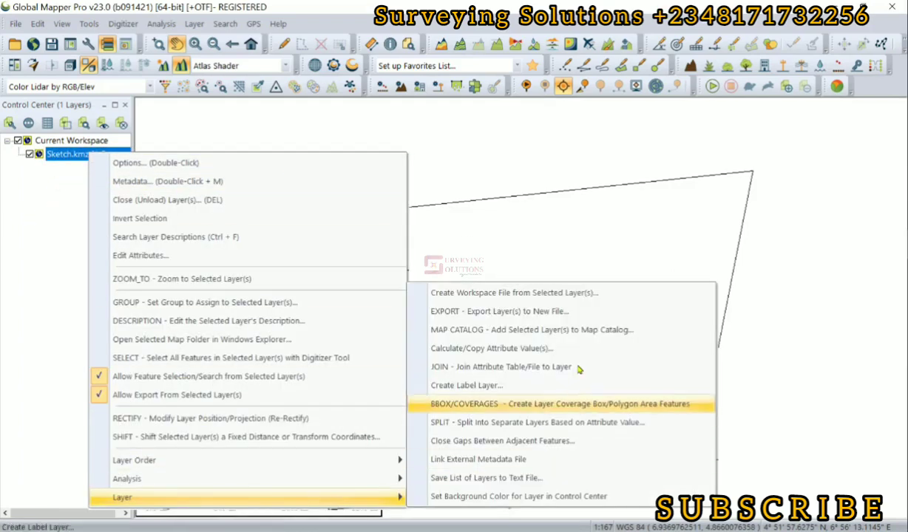
pyautogui.click(527, 319)
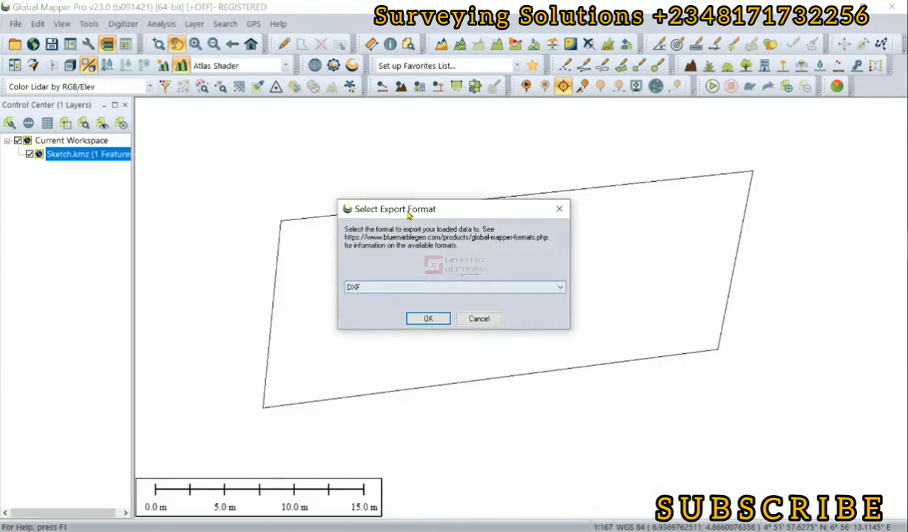
pyautogui.click(406, 293)
pyautogui.scroll(5, 363, 141)
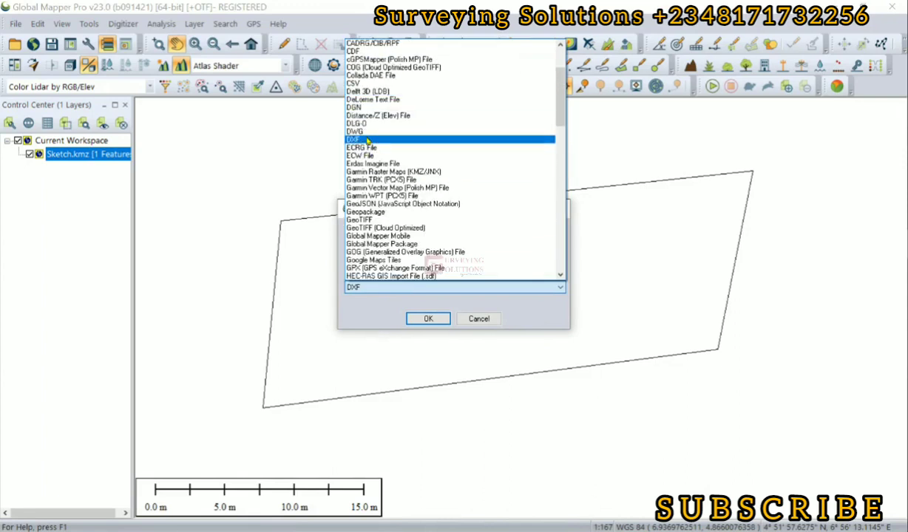
pyautogui.click(368, 141)
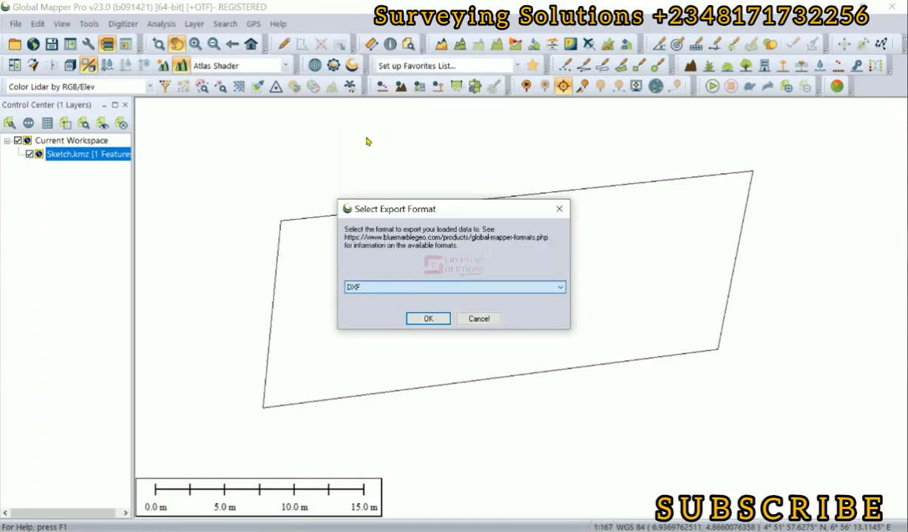
# Confirm DXF, accept the WGS84 units warning, then close DXF Export Options without exporting.
pyautogui.click(427, 320)
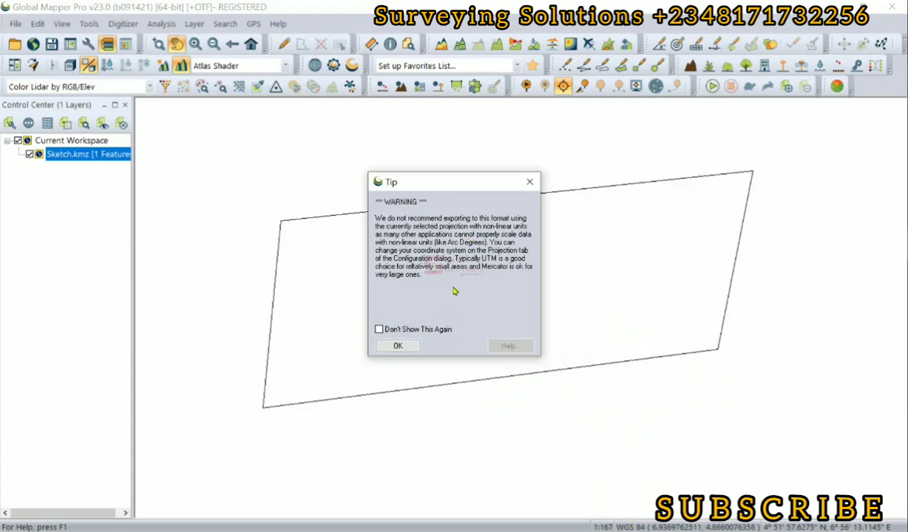
pyautogui.click(399, 346)
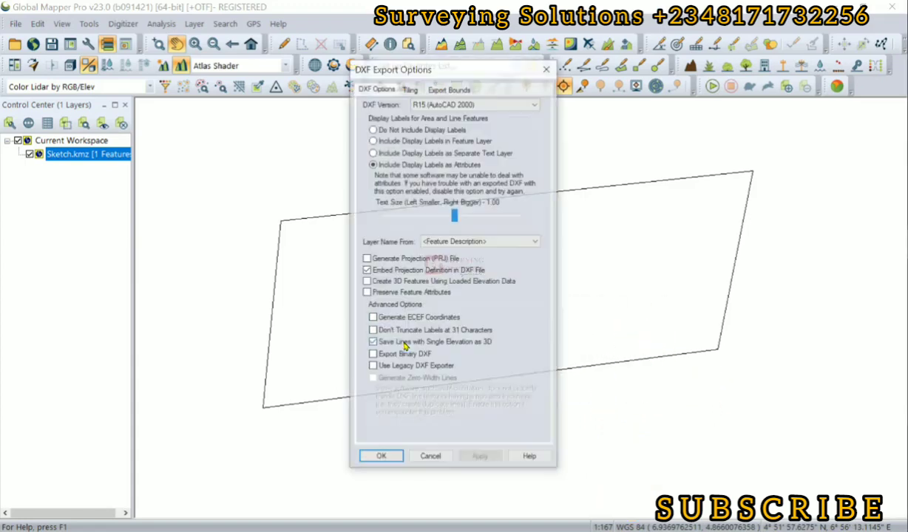
pyautogui.click(548, 69)
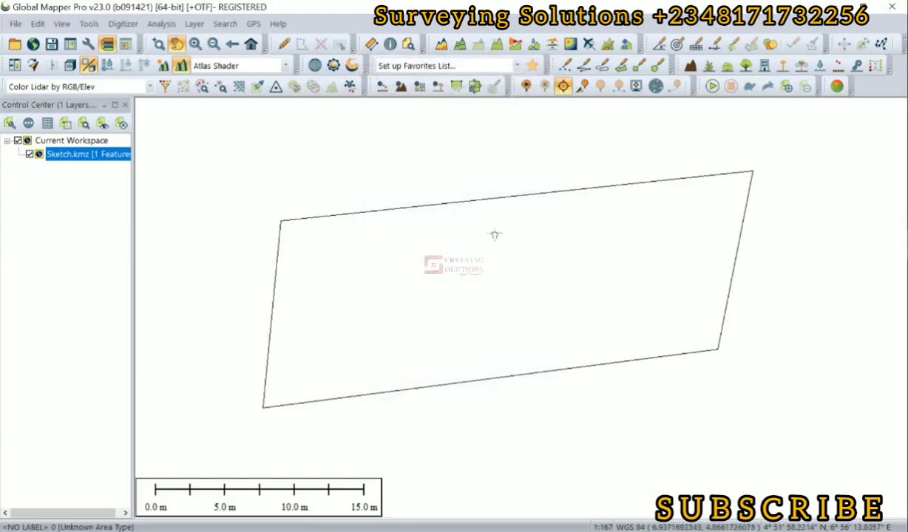
# In the configuration's Projection settings, choose UTM as the map projection.
pyautogui.click(93, 24)
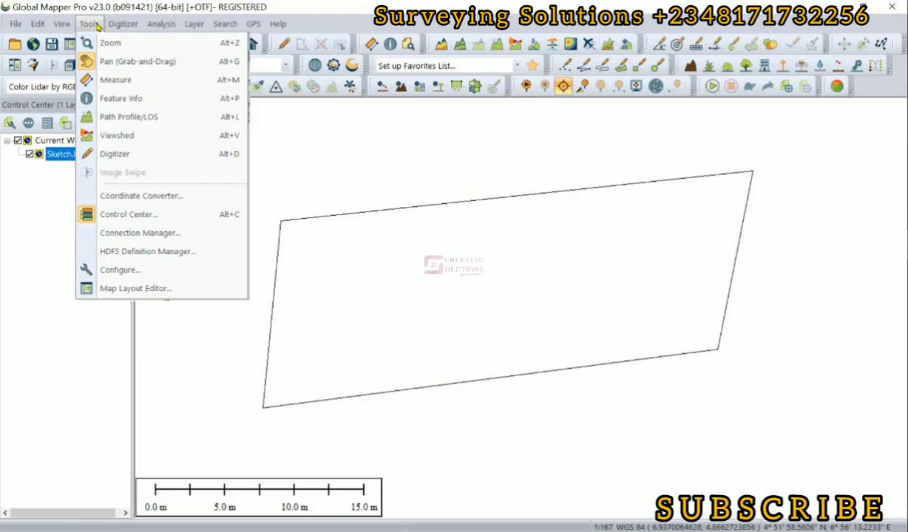
pyautogui.click(133, 270)
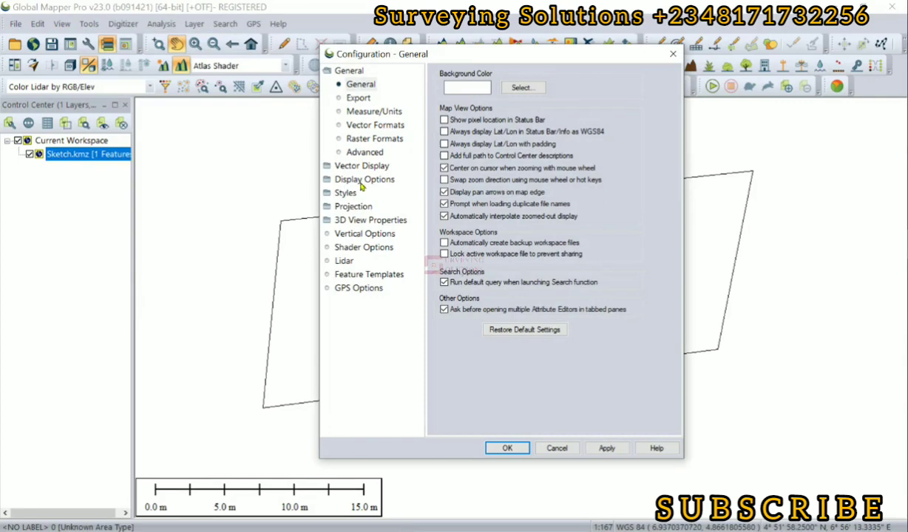
pyautogui.click(359, 208)
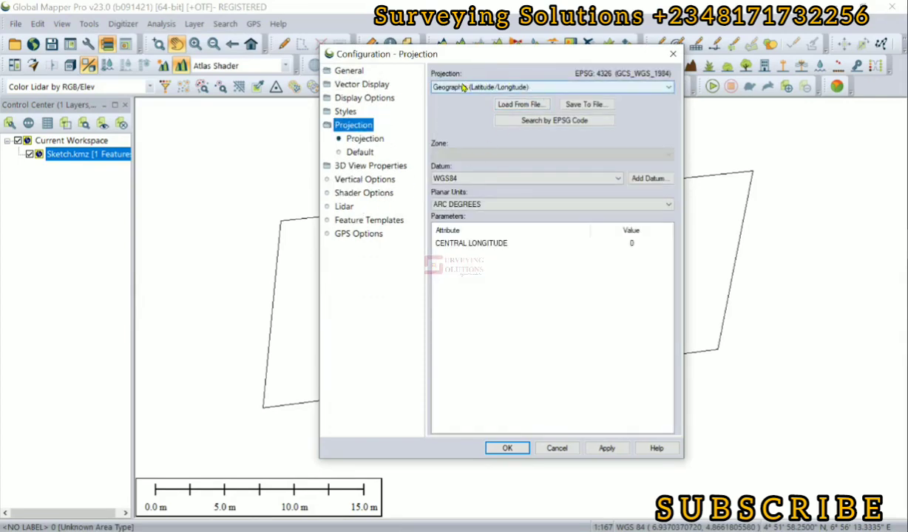
pyautogui.click(485, 87)
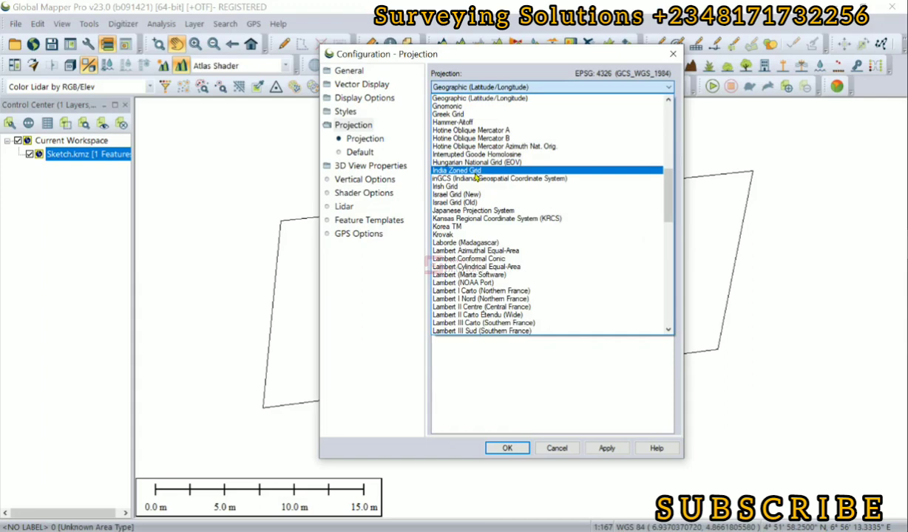
pyautogui.press('u')
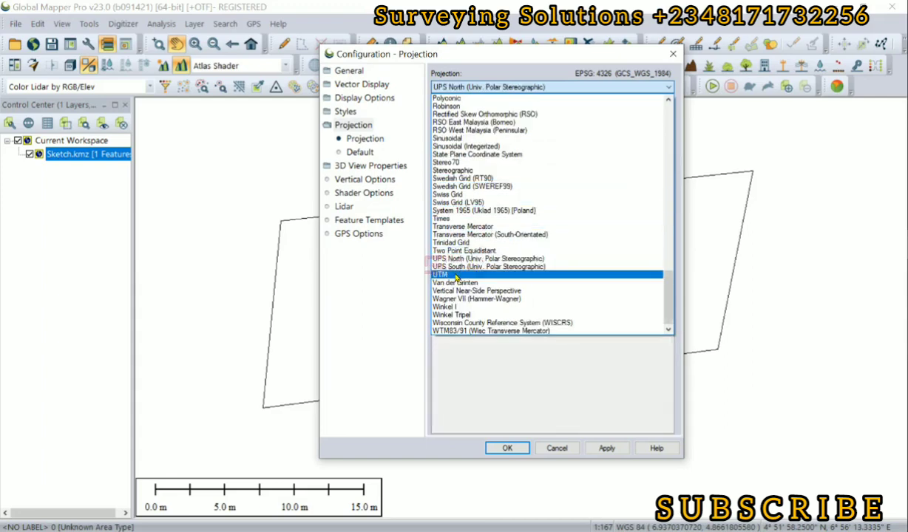
pyautogui.click(456, 277)
# Select zone 32 (6°E - 12°E Northern Hemisphere) and apply the projection.
pyautogui.click(488, 154)
pyautogui.click(497, 156)
pyautogui.click(498, 154)
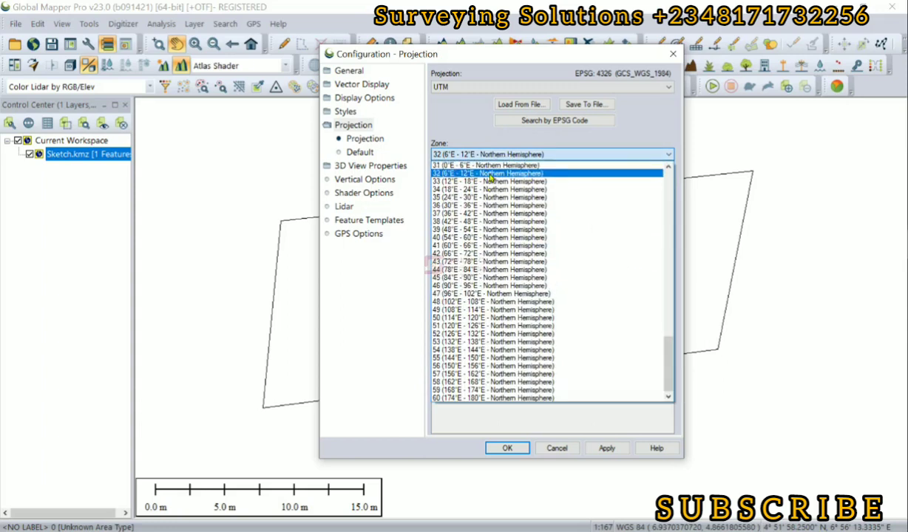
pyautogui.click(489, 173)
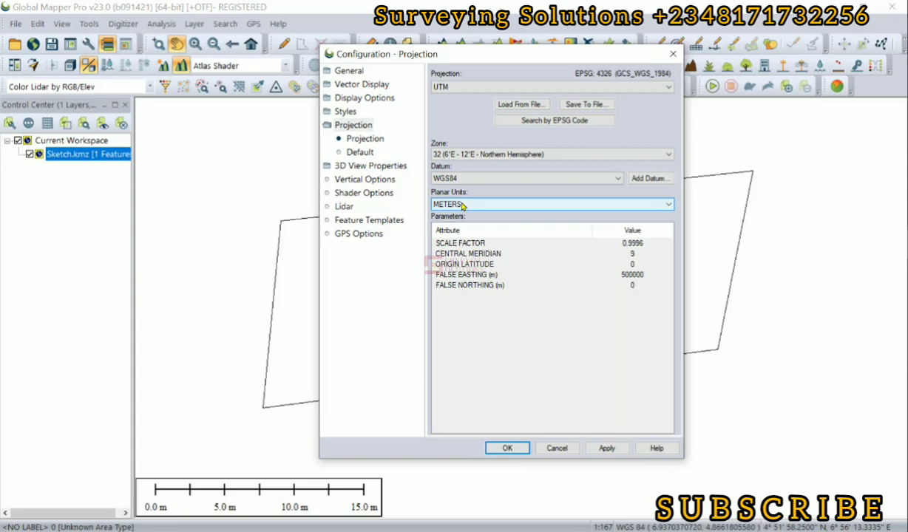
pyautogui.click(606, 448)
pyautogui.click(510, 448)
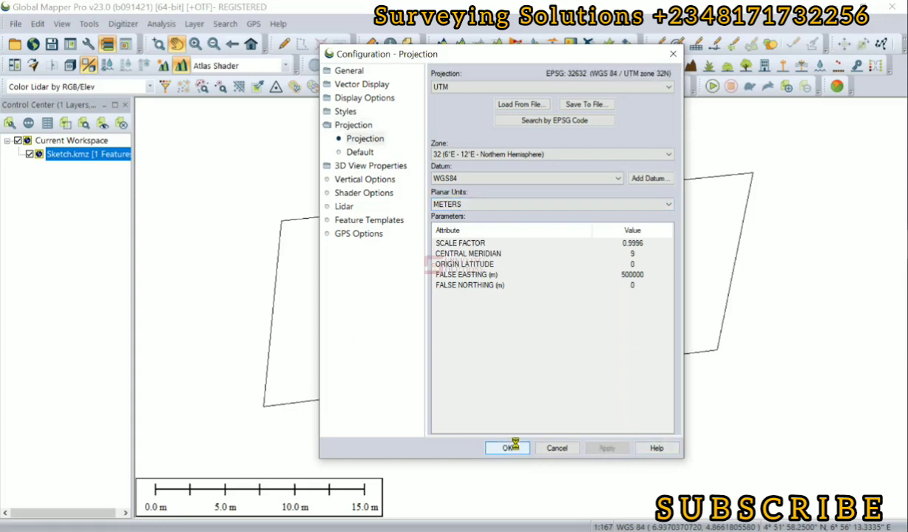
pyautogui.click(506, 449)
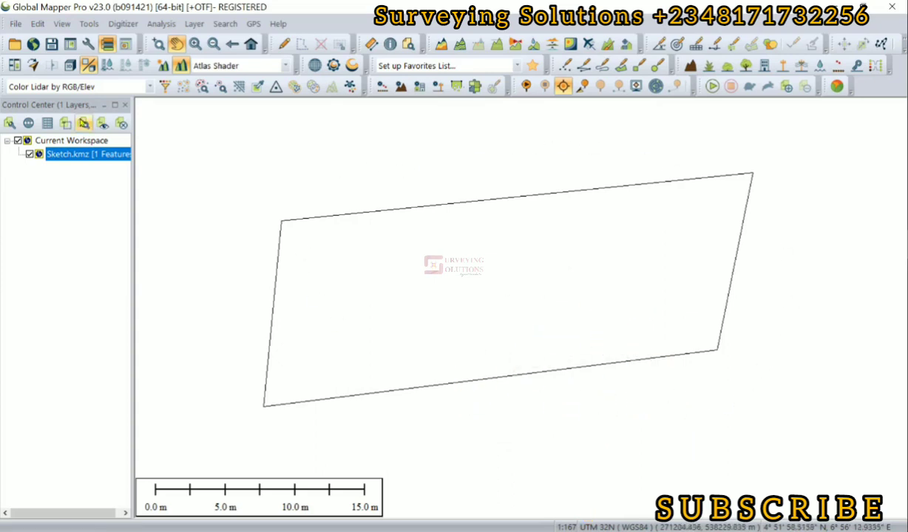
# Export the Sketch.kmz layer to a new DXF file and dismiss the projection tip.
pyautogui.rightClick(88, 159)
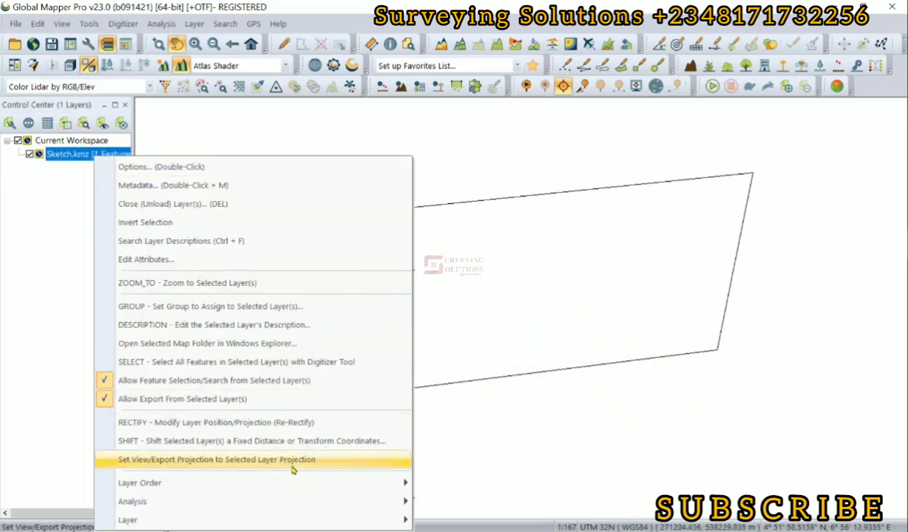
pyautogui.moveTo(311, 522)
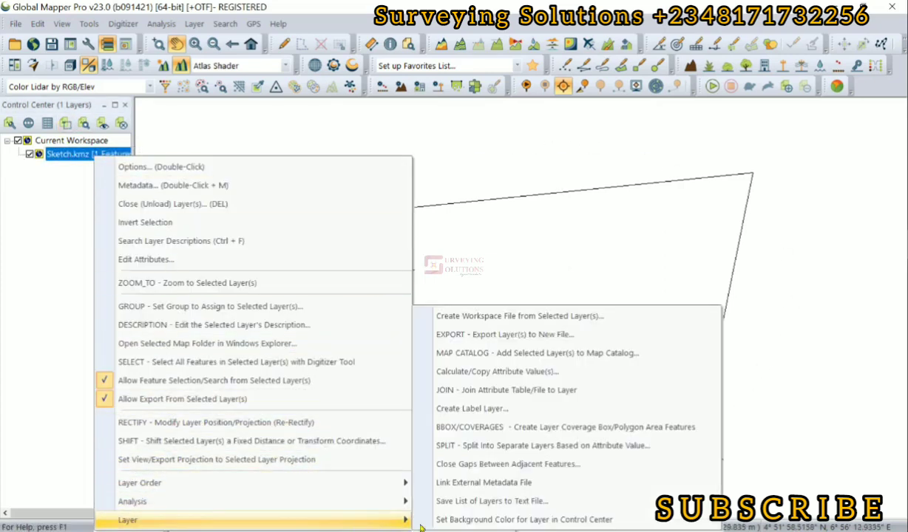
pyautogui.click(522, 336)
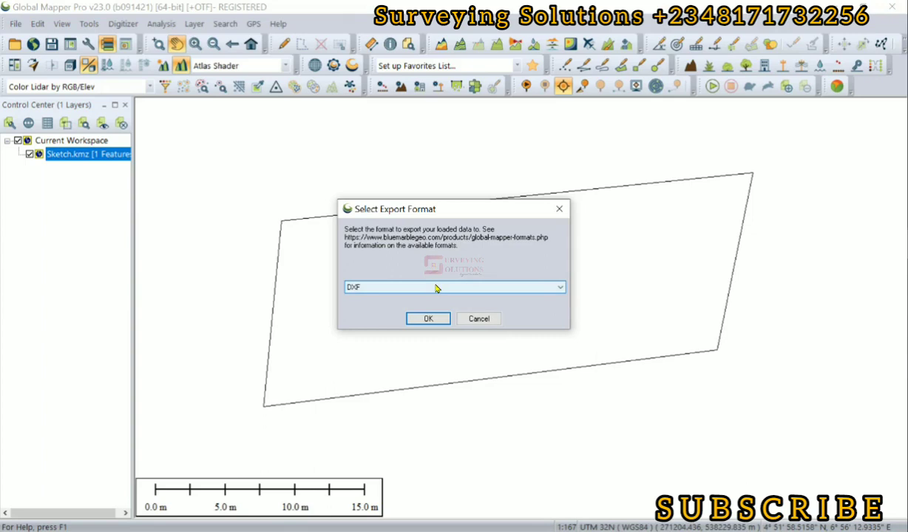
pyautogui.click(432, 320)
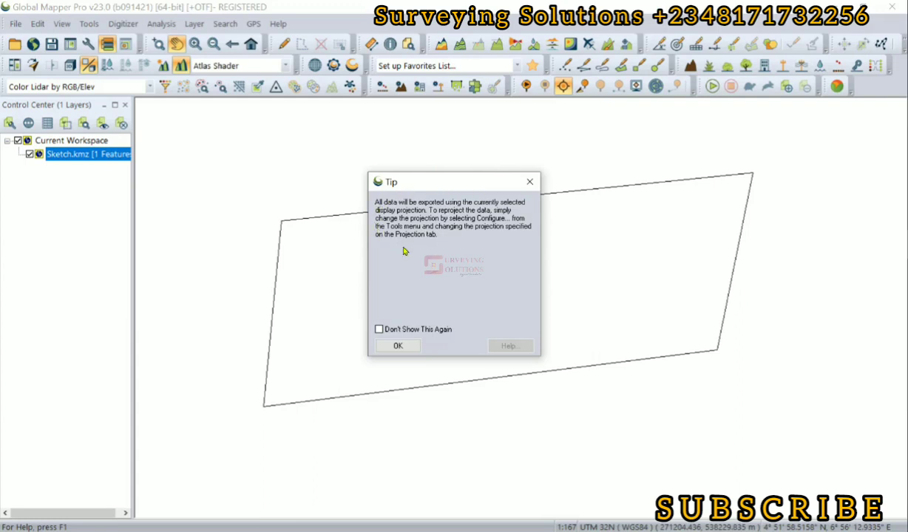
pyautogui.click(397, 346)
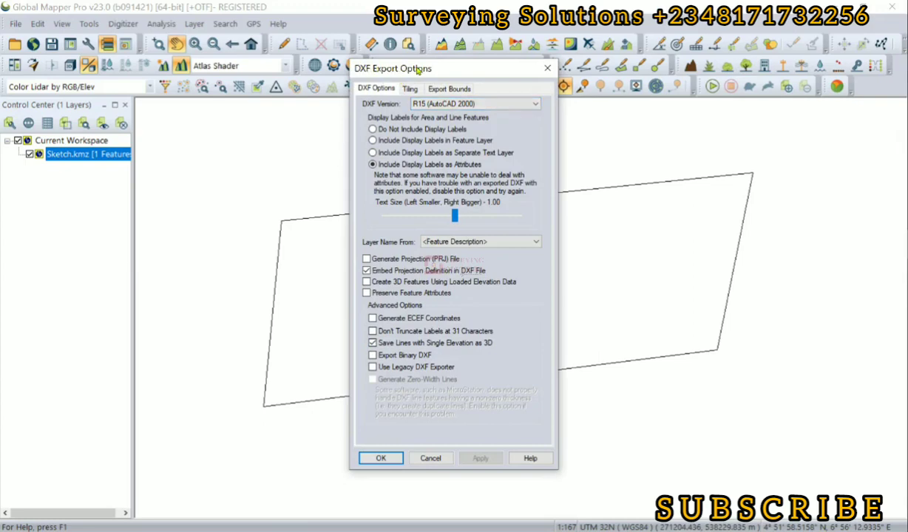
# Accept the DXF export options and save the file as TEST.dxf.
pyautogui.click(377, 459)
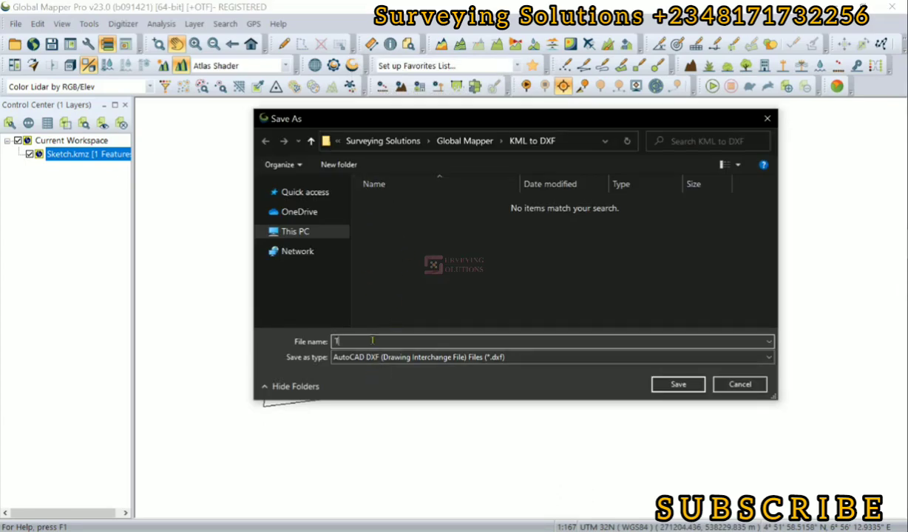
pyautogui.write('TEST')
pyautogui.click(676, 384)
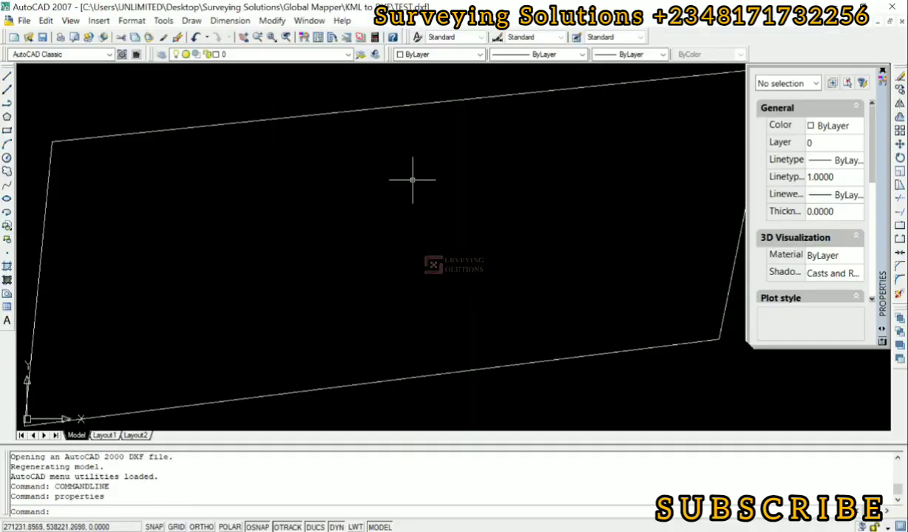
# Zoom in and out on the TEST.dxf parcel outline in AutoCAD 2007.
pyautogui.scroll(-2, 417, 182)
pyautogui.scroll(3, 160, 156)
pyautogui.scroll(-2, 209, 165)
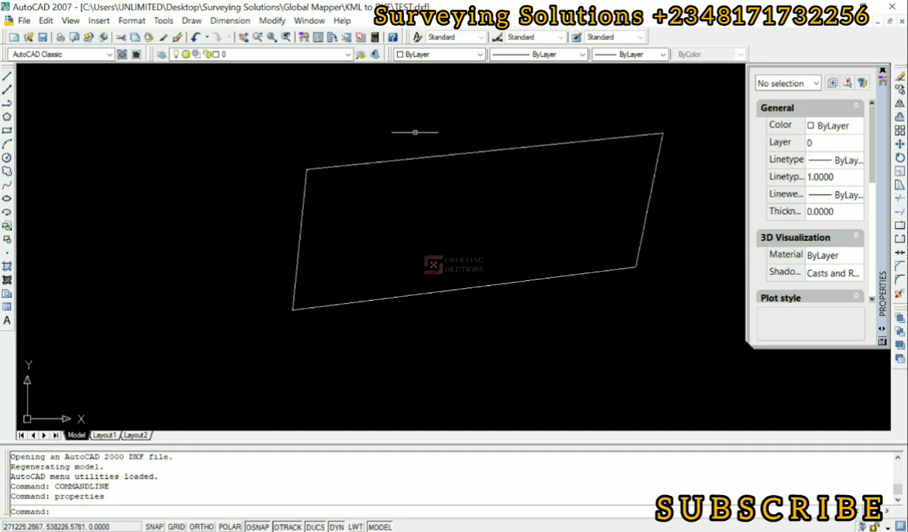